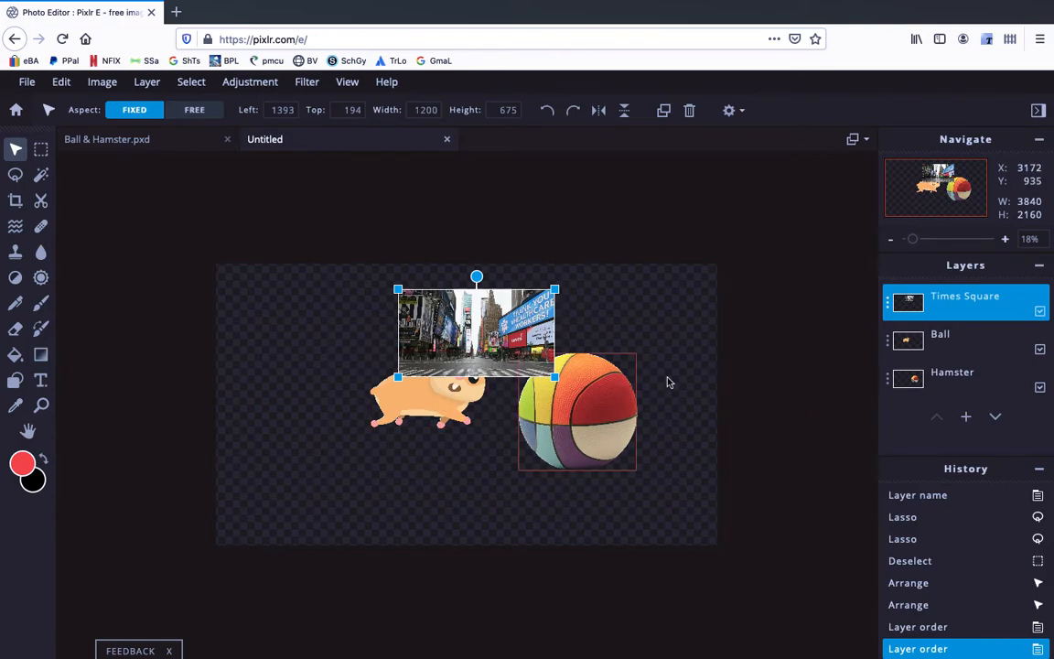
Move the Times Square layer to the bottom of the stack and the Ball layer beneath the Hamster layer, nudging the hamster picture slightly sideways.
left_click_drag(969, 300, 963, 383)
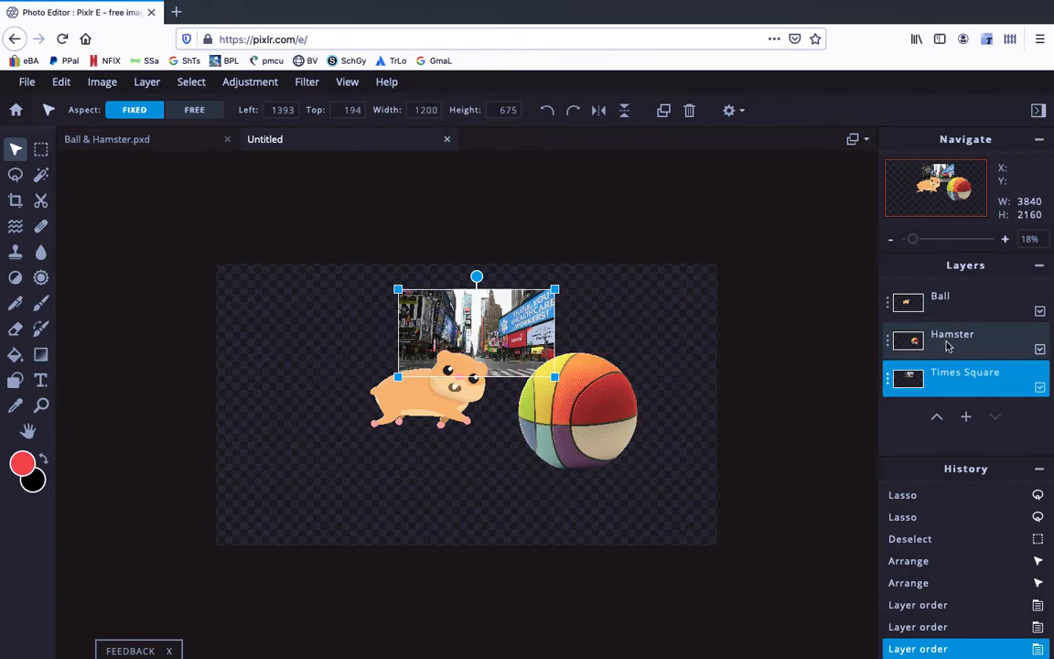
left_click_drag(946, 306, 946, 339)
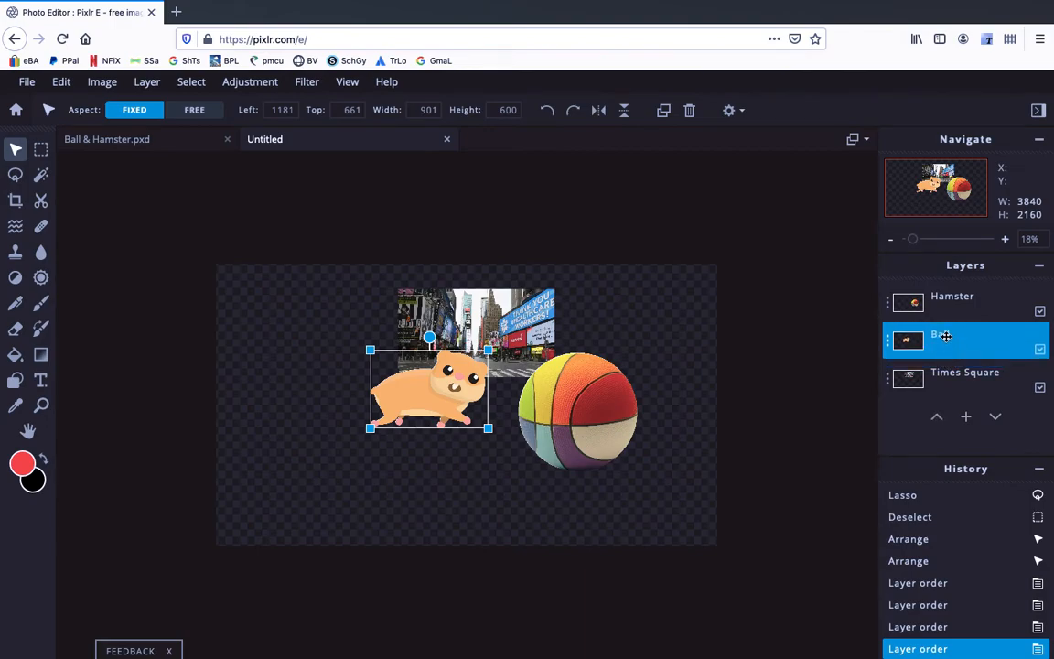
left_click_drag(450, 400, 454, 400)
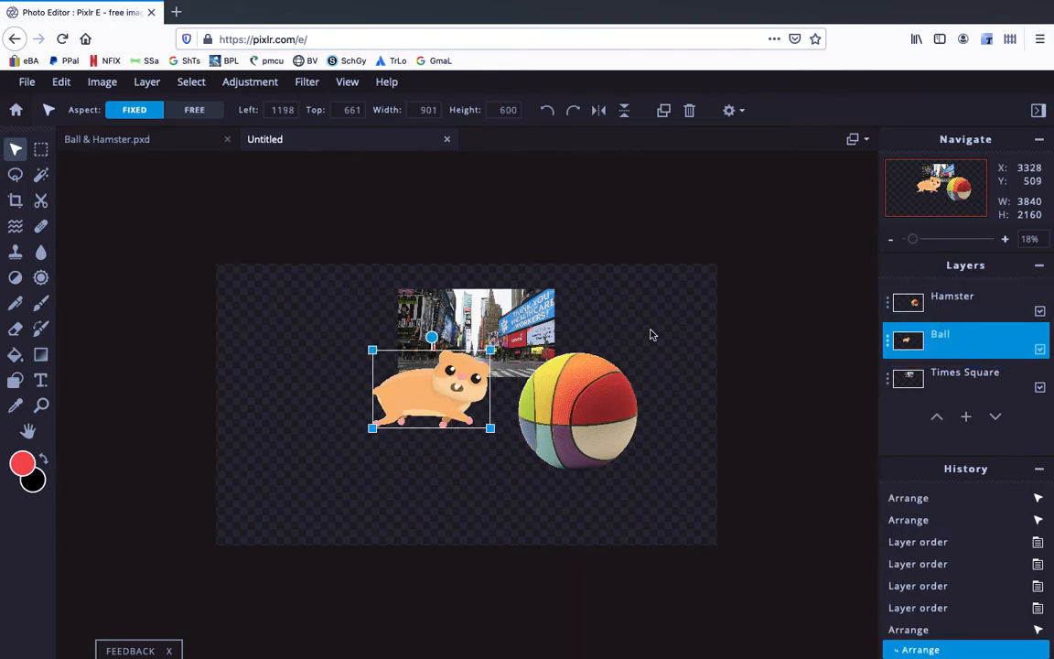
Select the Times Square, Ball and Hamster layers in turn to check which picture each one holds.
left_click(961, 382)
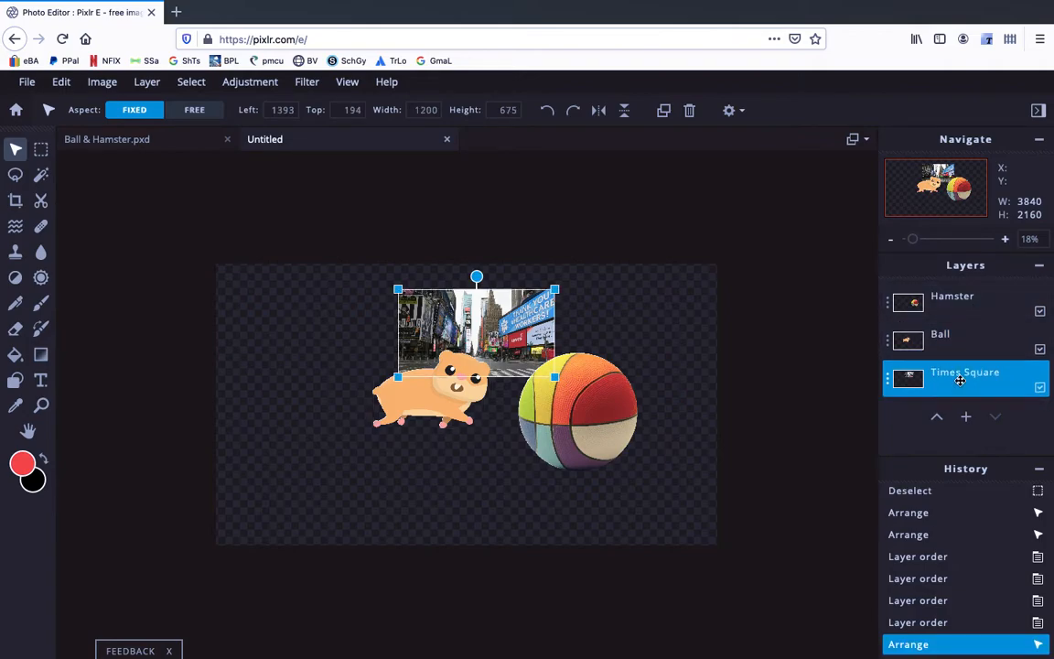
left_click(965, 343)
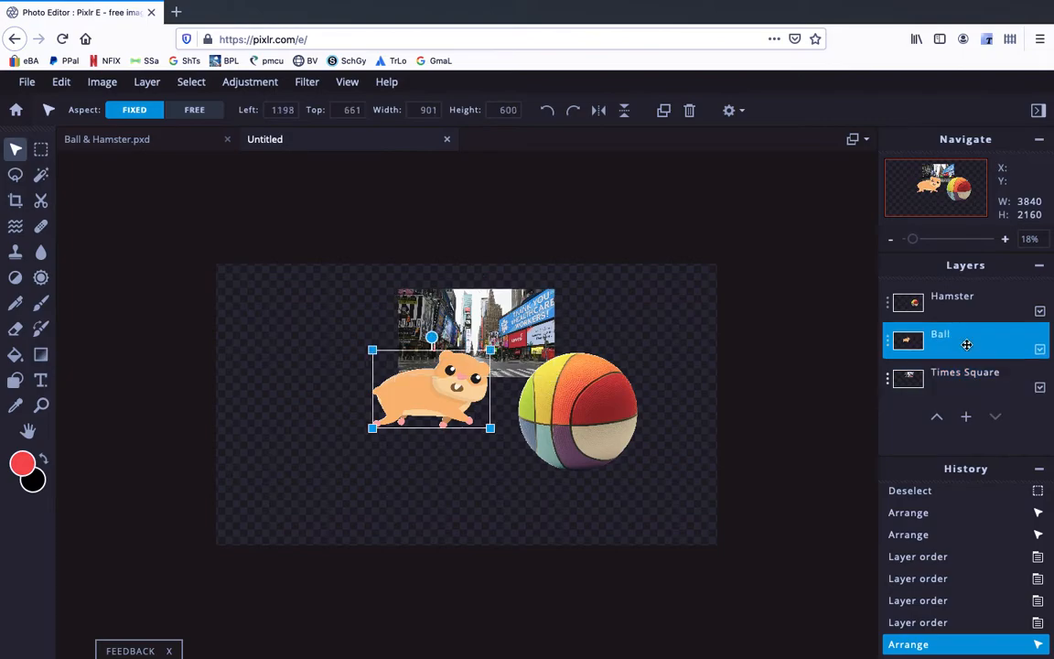
left_click(955, 313)
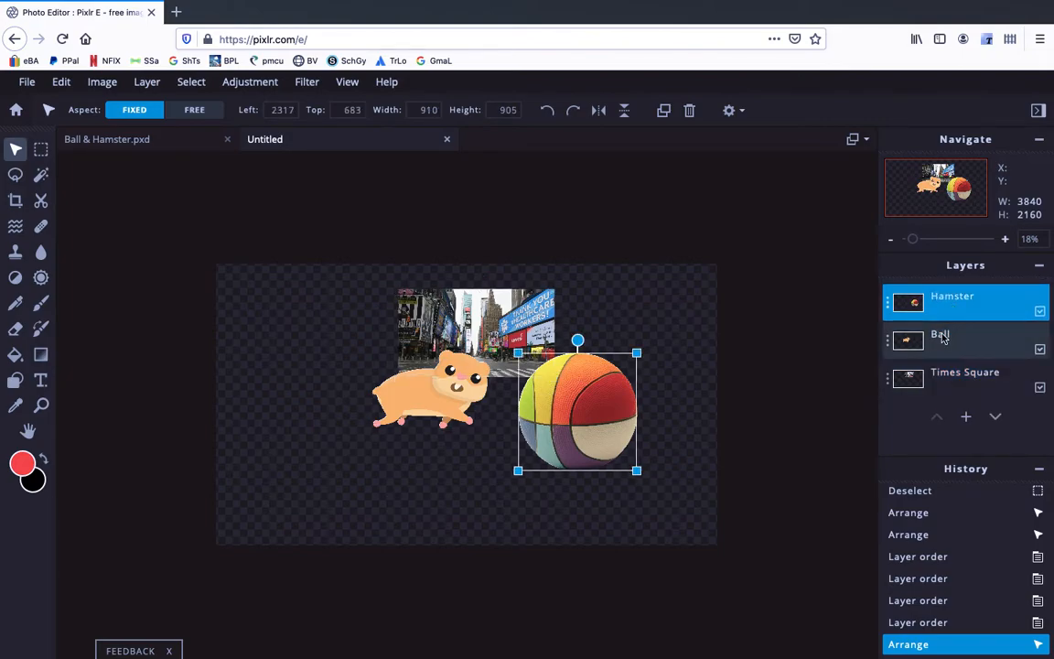
left_click(938, 347)
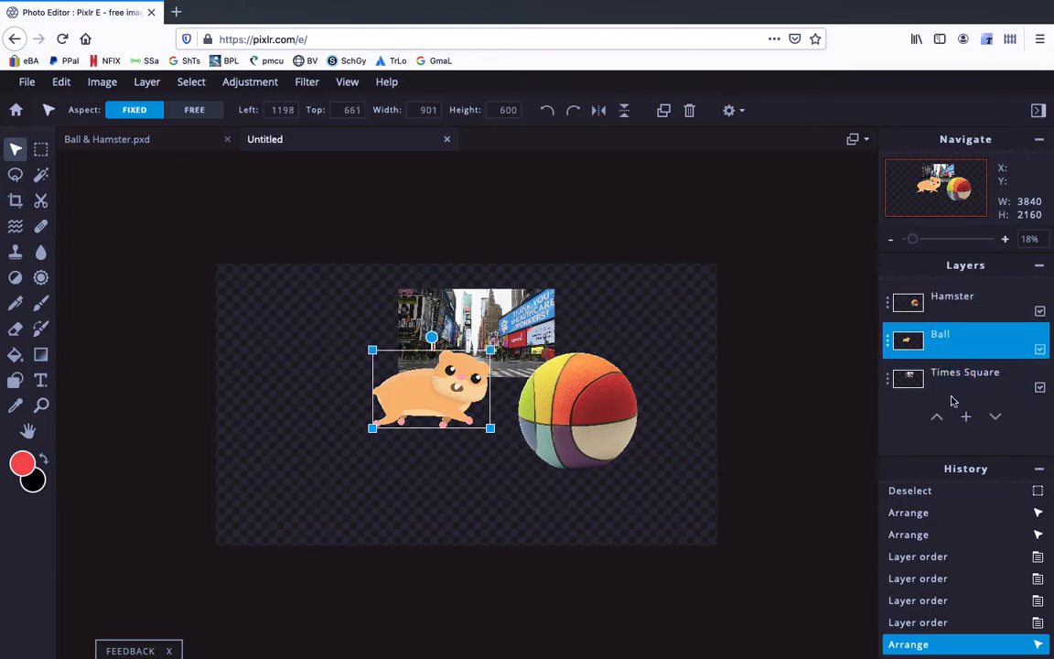
left_click(948, 383)
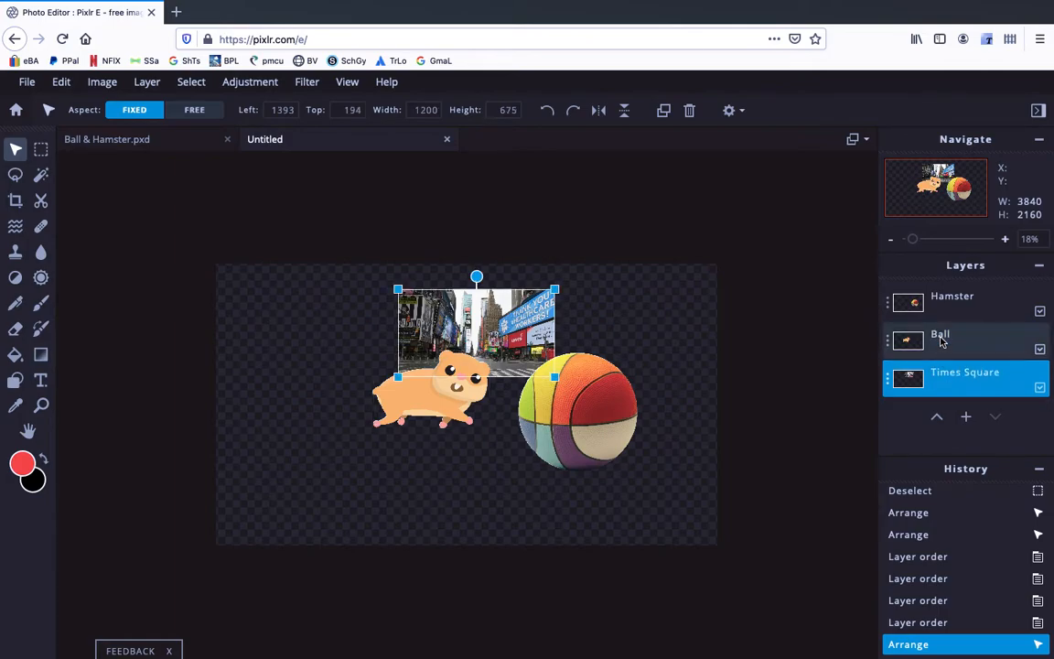
left_click(943, 342)
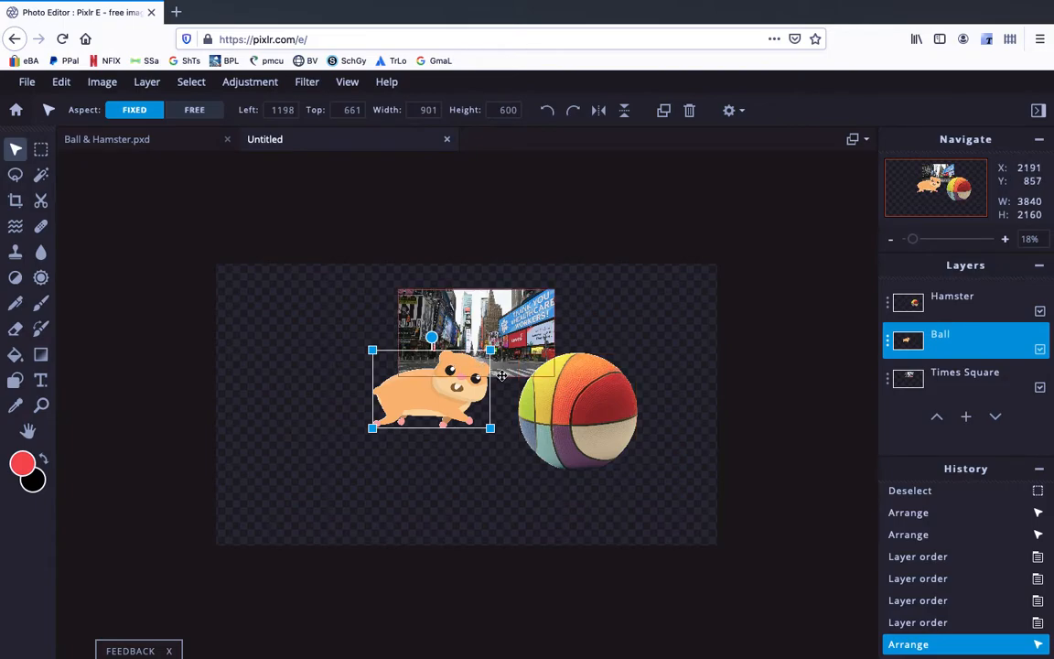
Move the Times Square picture to the canvas's upper-left corner and enlarge it to about 3862 × 2172 px so it fills the canvas.
left_click(960, 384)
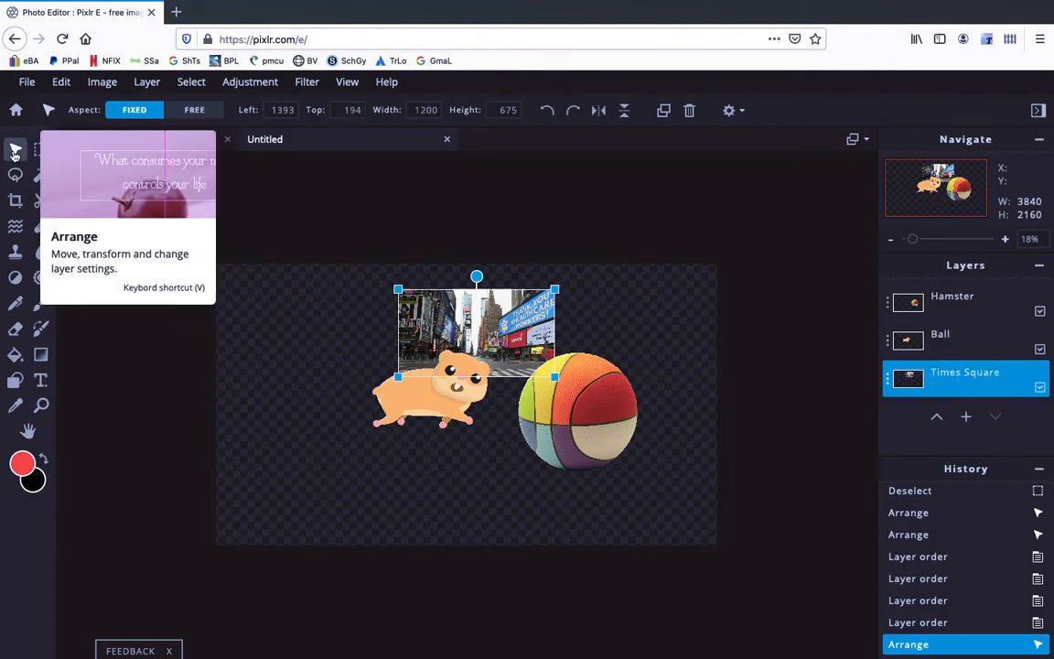
left_click_drag(482, 338, 298, 314)
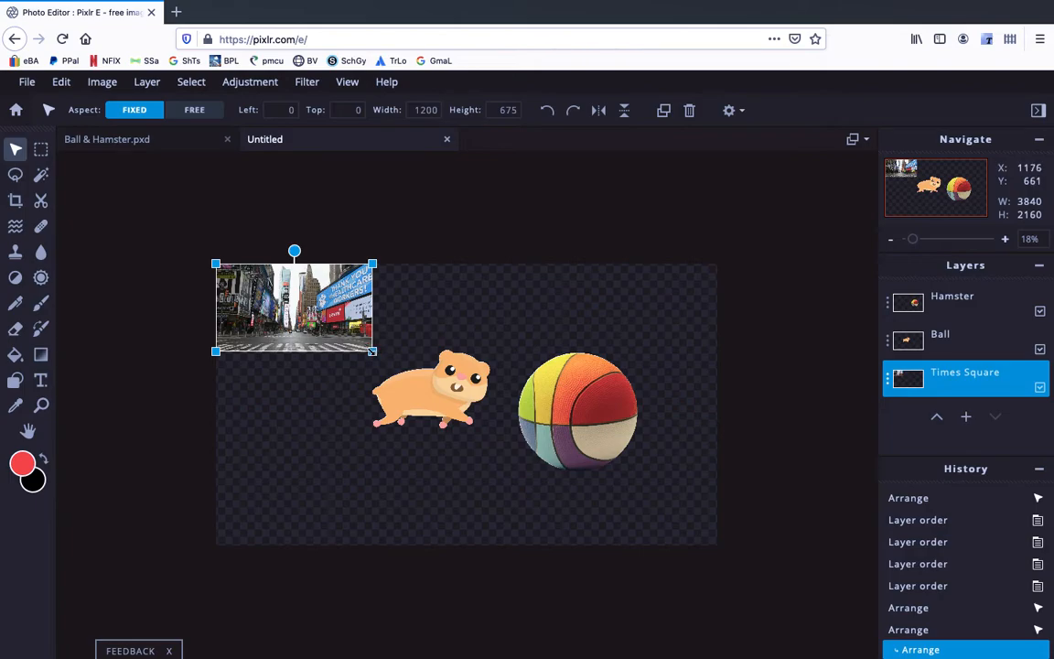
left_click_drag(372, 350, 718, 483)
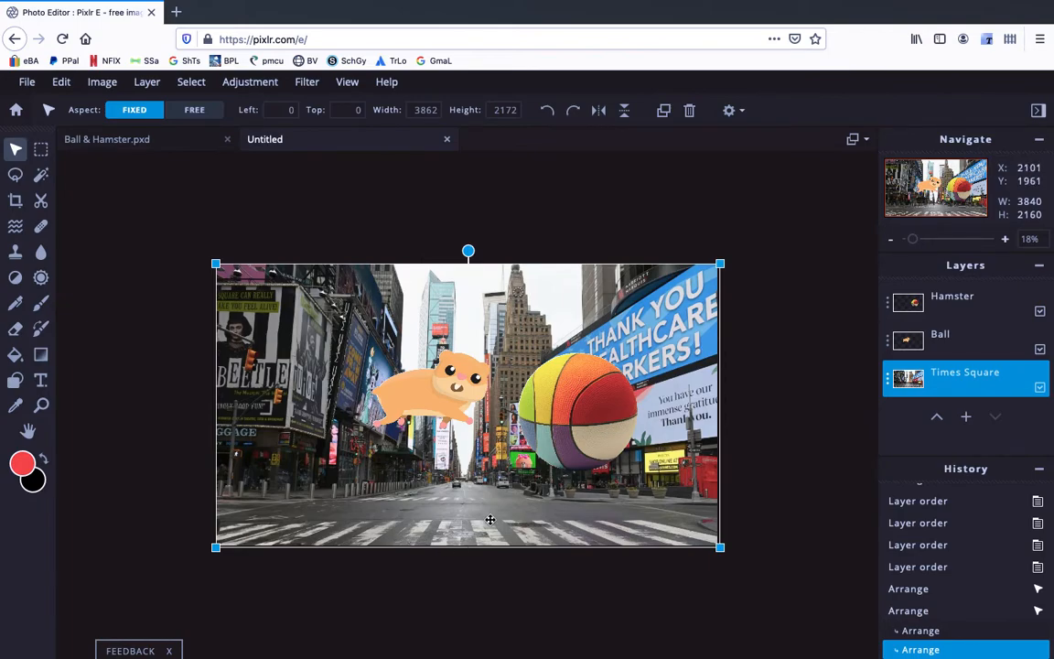
Rename the layer holding the hamster picture as Hamster.
left_click(976, 348)
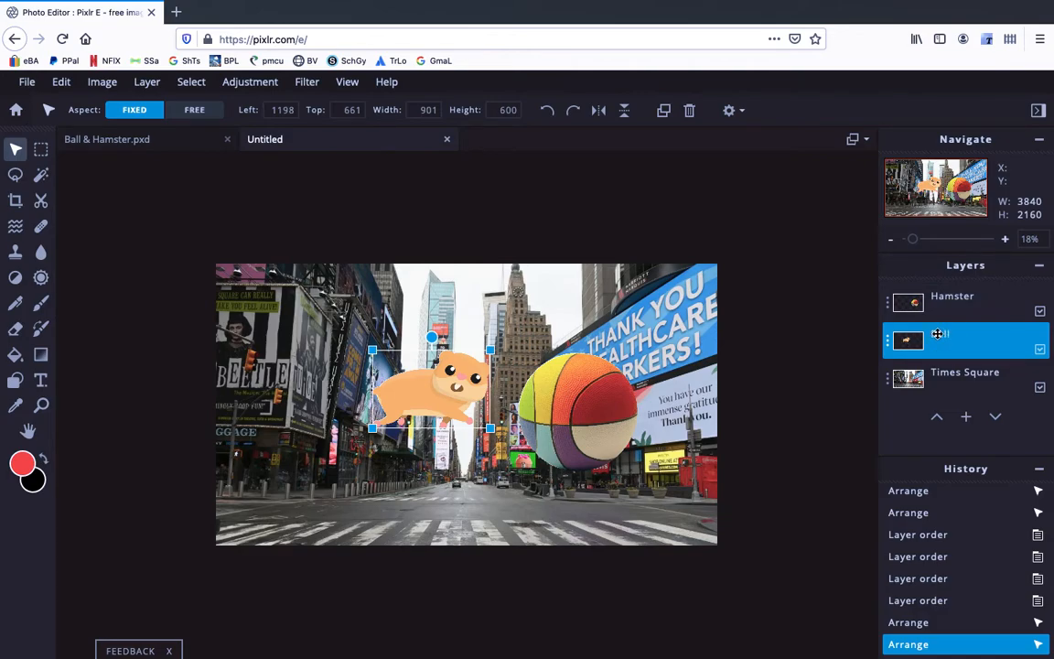
left_click(938, 333)
double_click(810, 353)
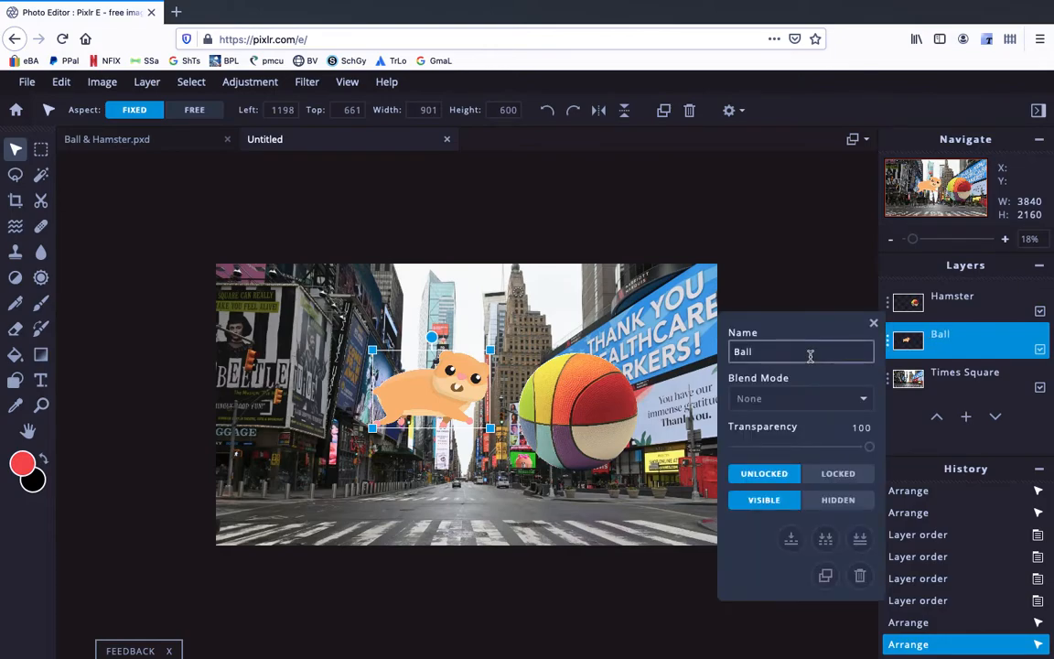
type("Hamster")
key("Return")
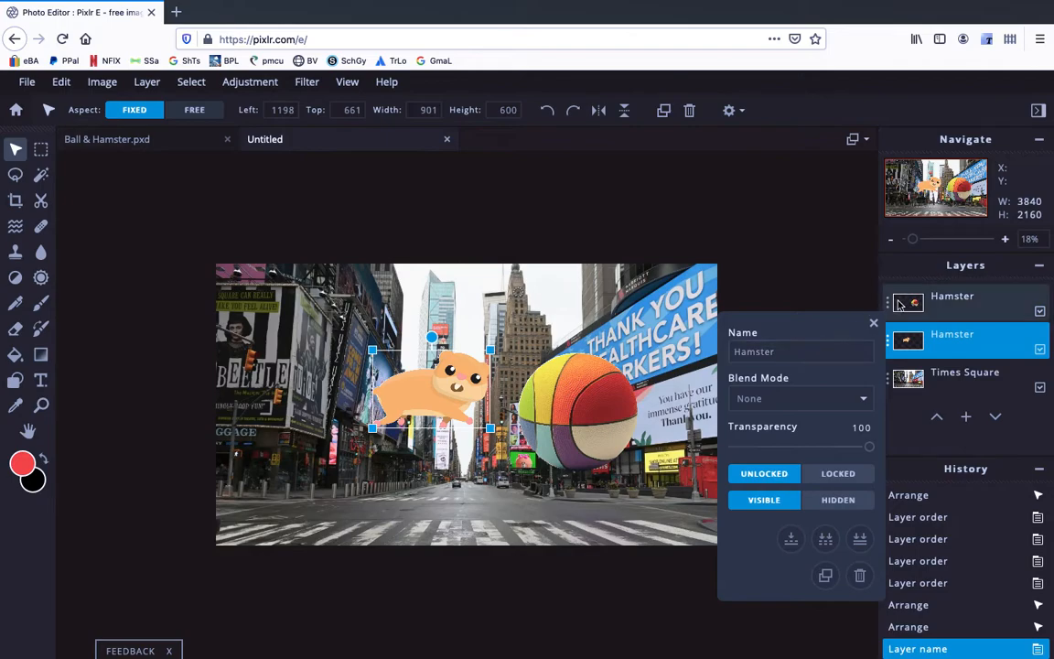
Rename the layer holding the ball picture as ball.
left_click(890, 304)
double_click(807, 312)
type("ball")
key("Return")
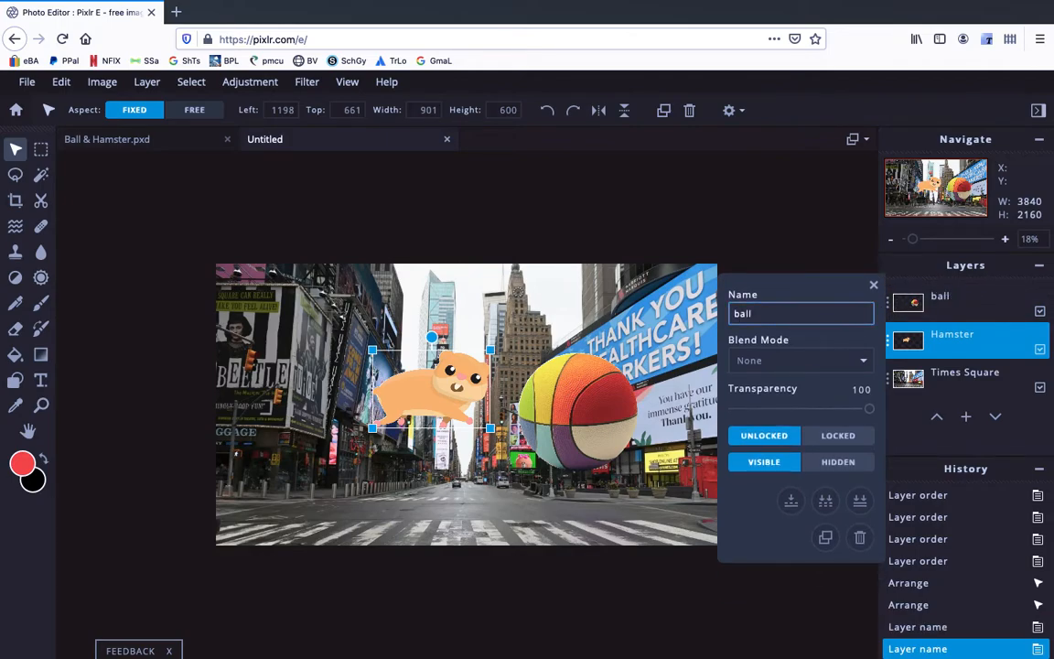
Move the ball layer beneath the Hamster layer and place the ball, enlarged to about 966 × 961 px, on the crosswalk under the hamster.
left_click_drag(942, 303, 943, 337)
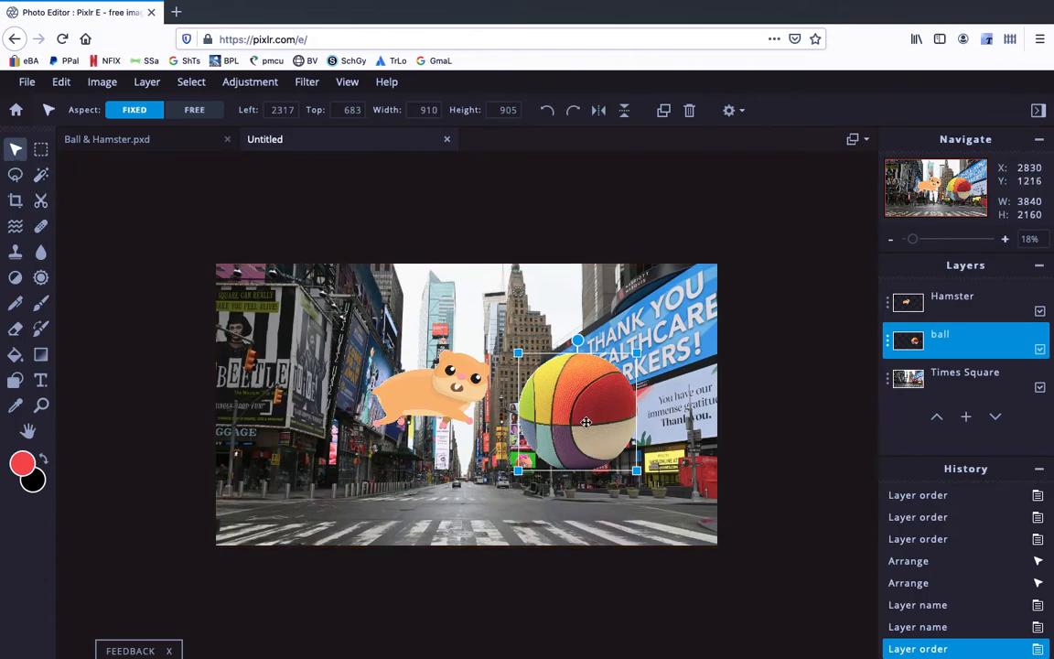
left_click_drag(581, 420, 465, 485)
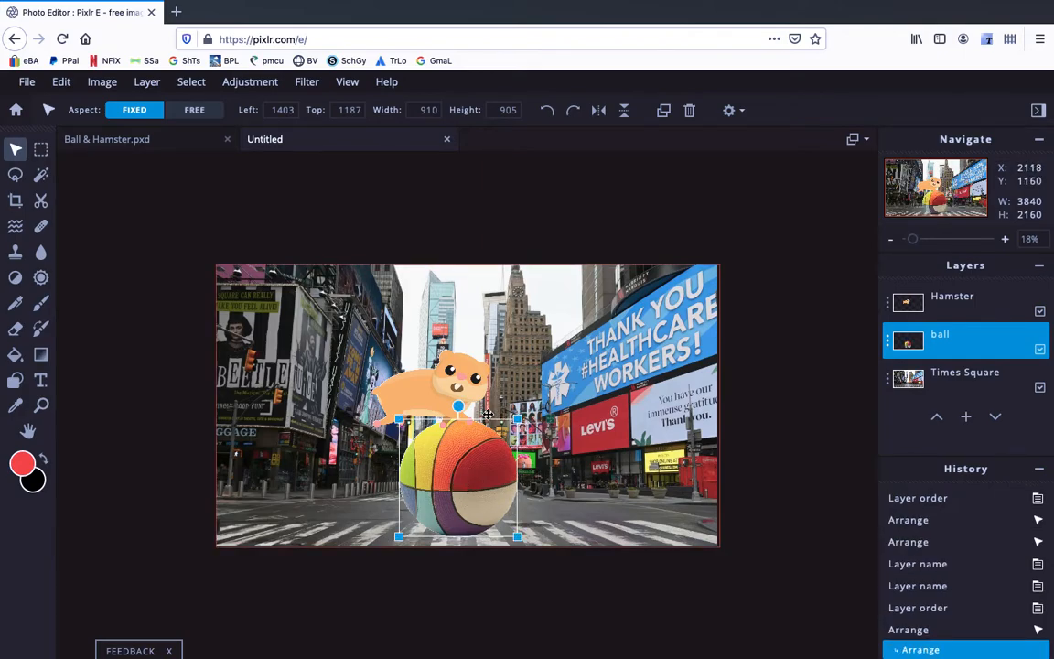
mouse_move(517, 416)
left_mouse_down()
mouse_move(504, 423)
mouse_move(543, 382)
mouse_move(523, 396)
left_mouse_up()
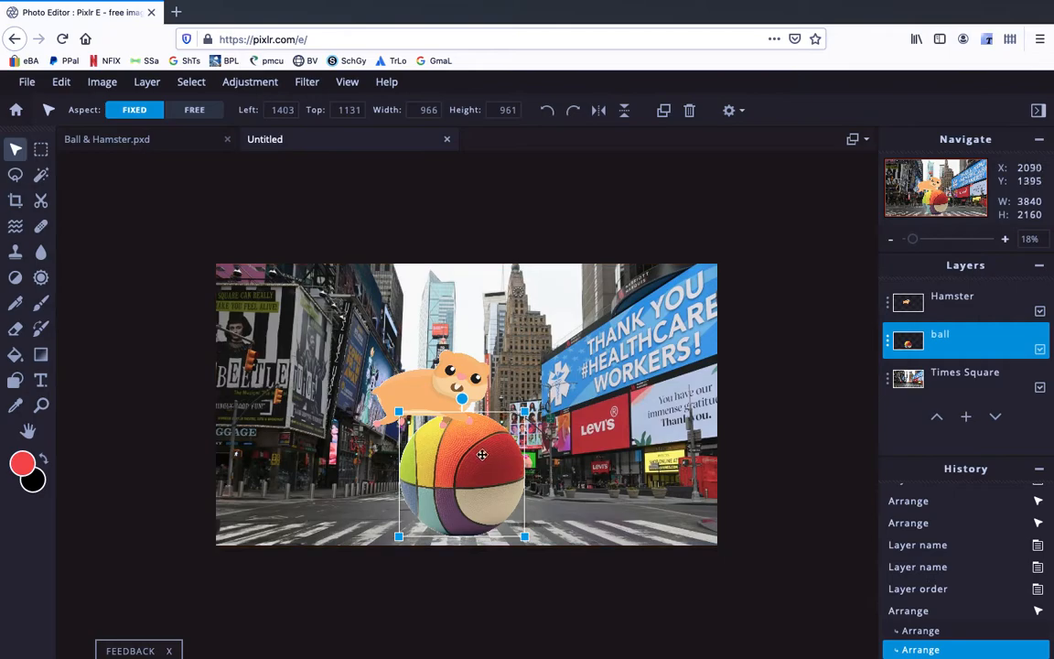
mouse_move(470, 467)
left_mouse_down()
mouse_move(354, 477)
mouse_move(473, 478)
left_mouse_up()
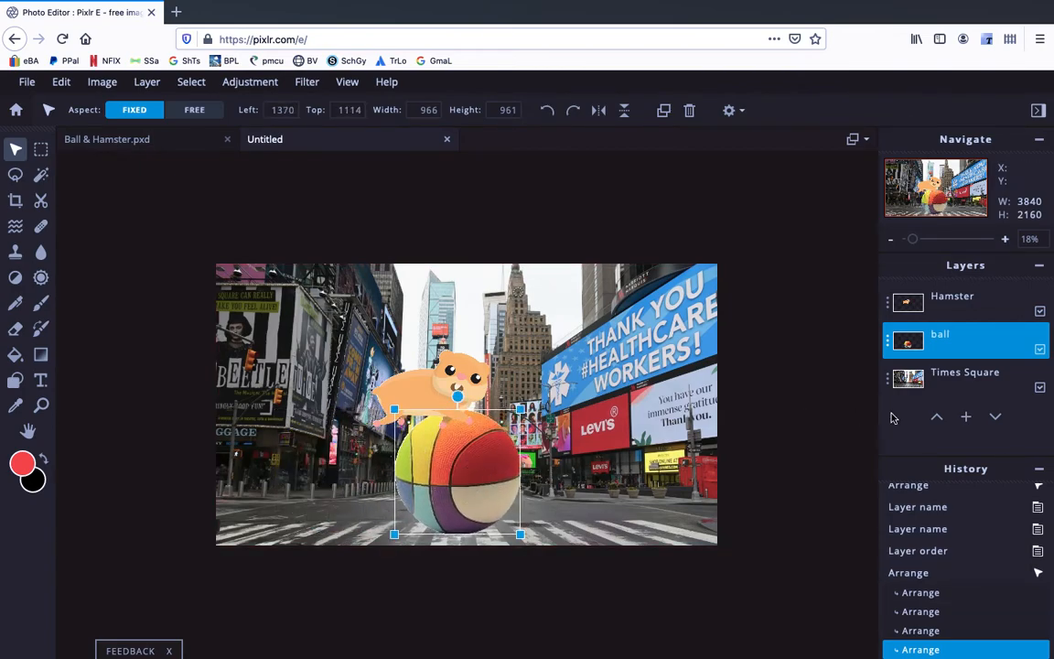
Place the hamster on top of the ball, tilted slightly counterclockwise, at about 1413 px from the left and 581 px from the top.
left_click(949, 308)
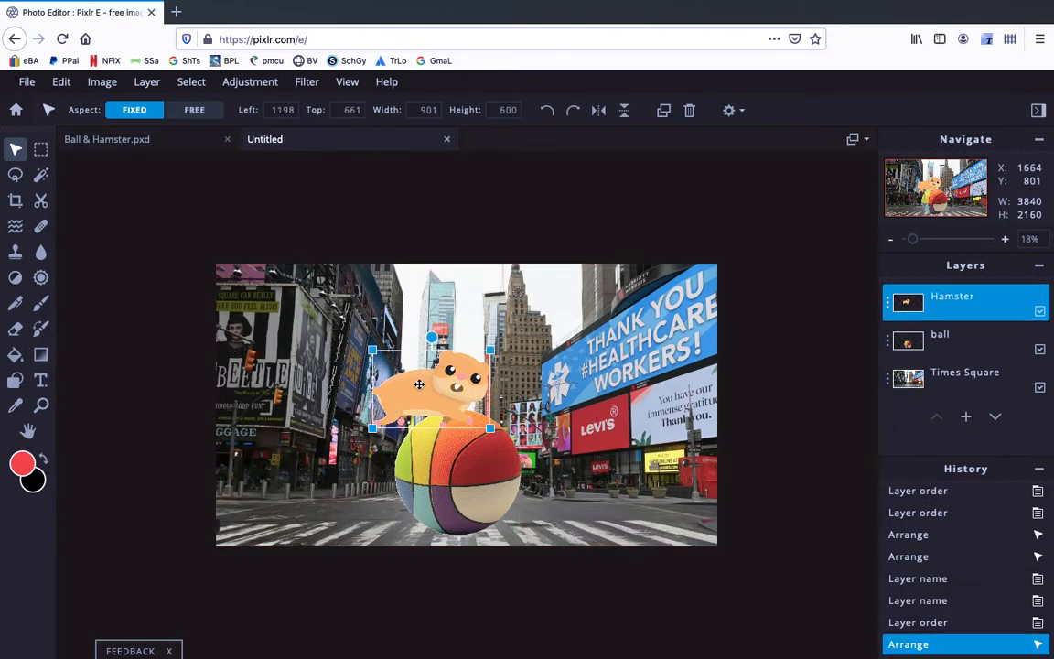
left_click_drag(419, 393, 450, 385)
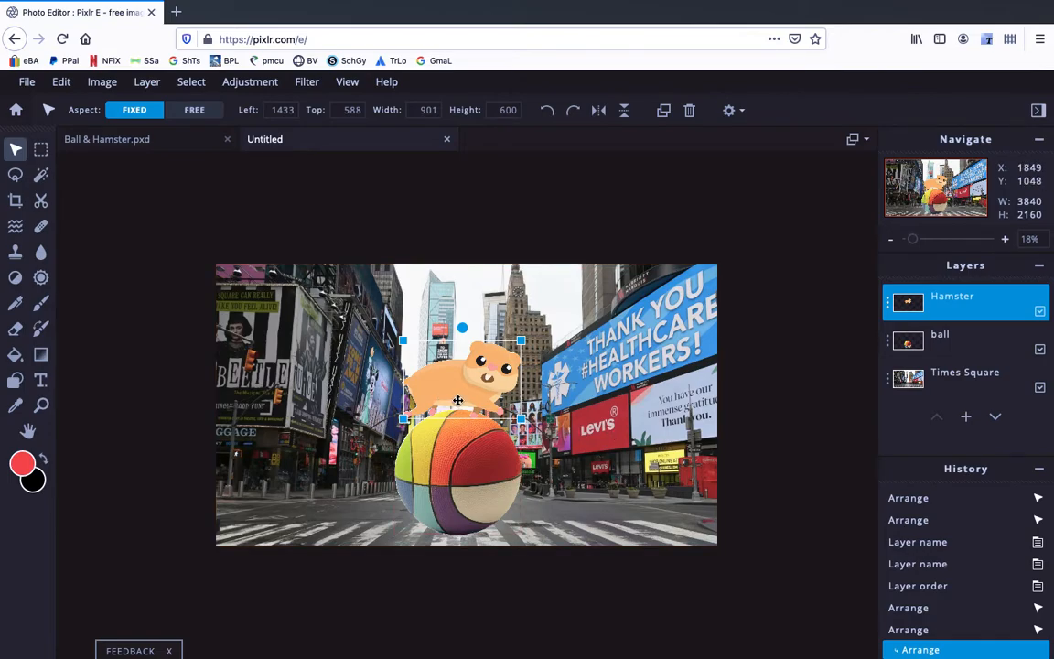
scroll(457, 400, "up", 5)
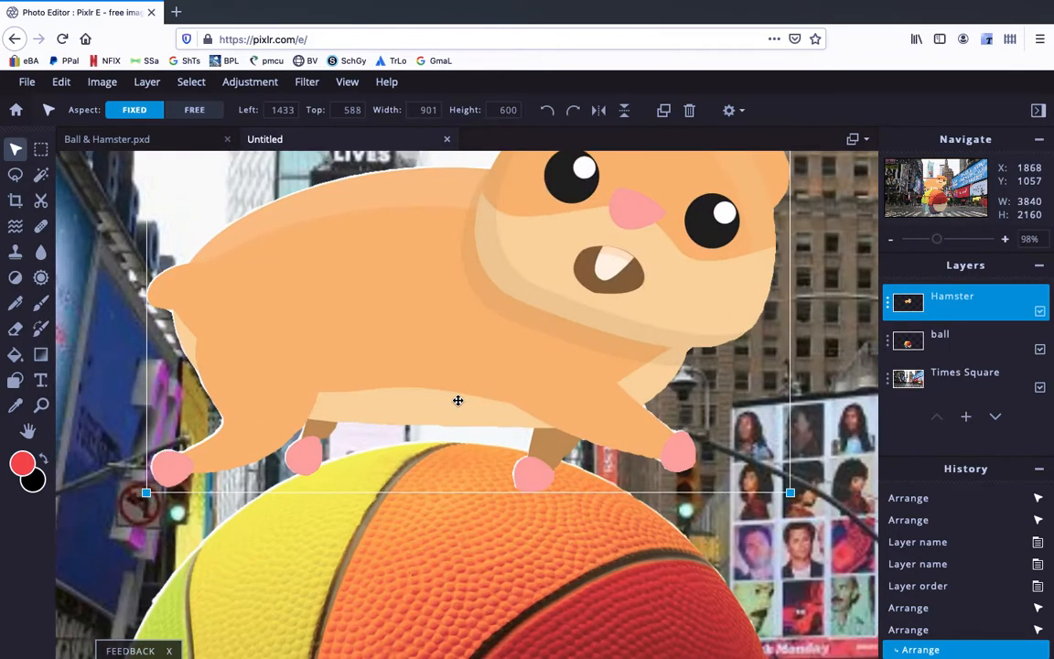
scroll(457, 400, "down", 2)
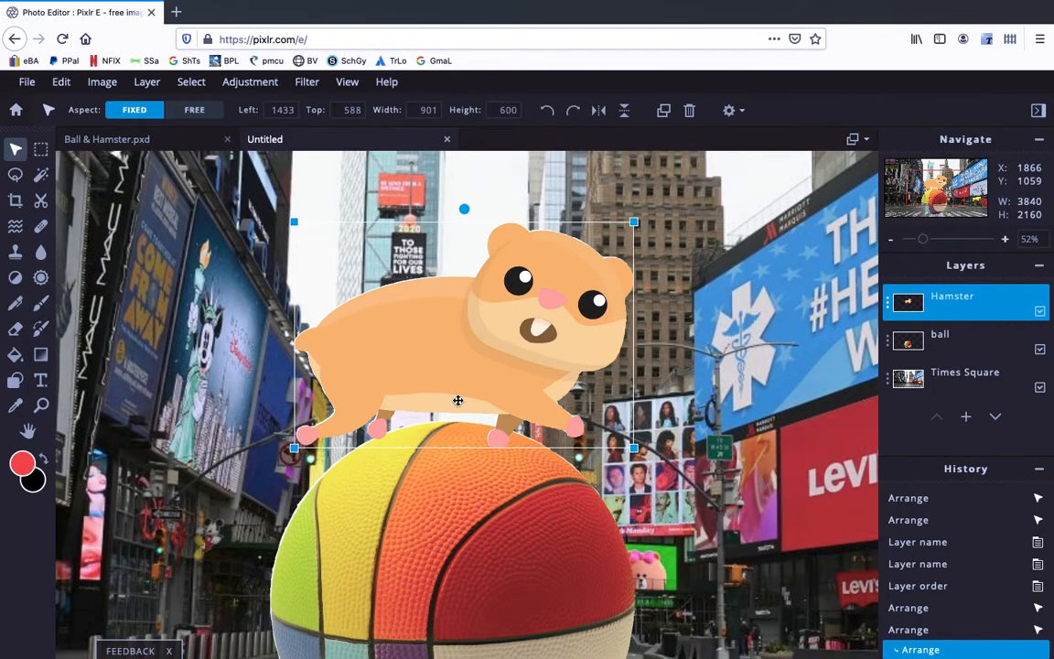
scroll(457, 400, "down", 1)
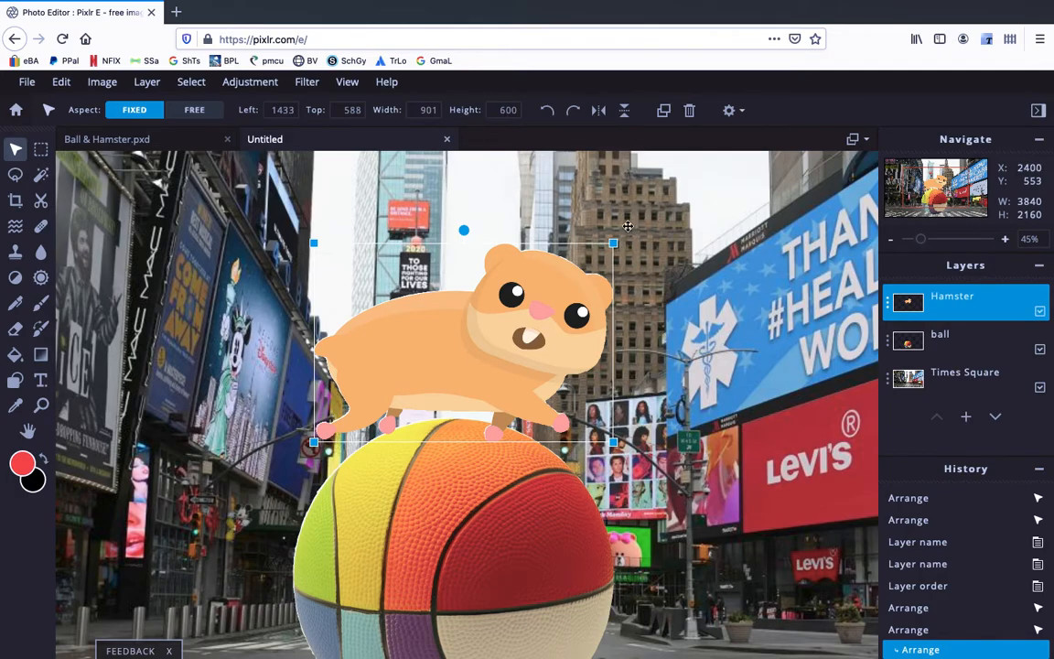
mouse_move(464, 230)
left_mouse_down()
mouse_move(454, 226)
mouse_move(484, 241)
mouse_move(452, 219)
mouse_move(475, 239)
mouse_move(463, 227)
left_mouse_up()
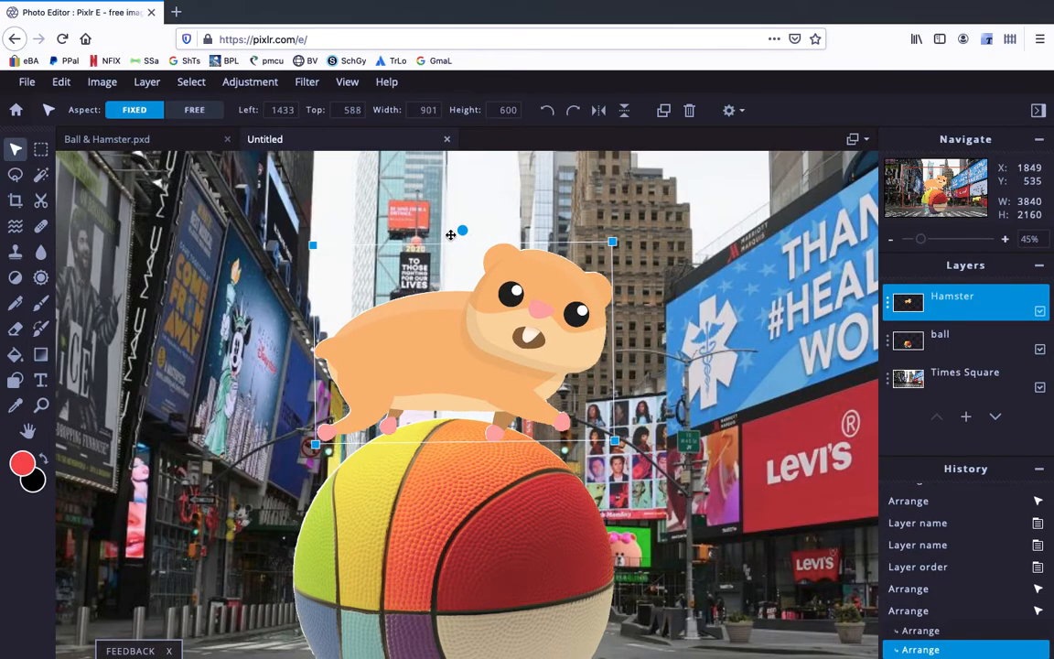
left_click_drag(463, 231, 460, 302)
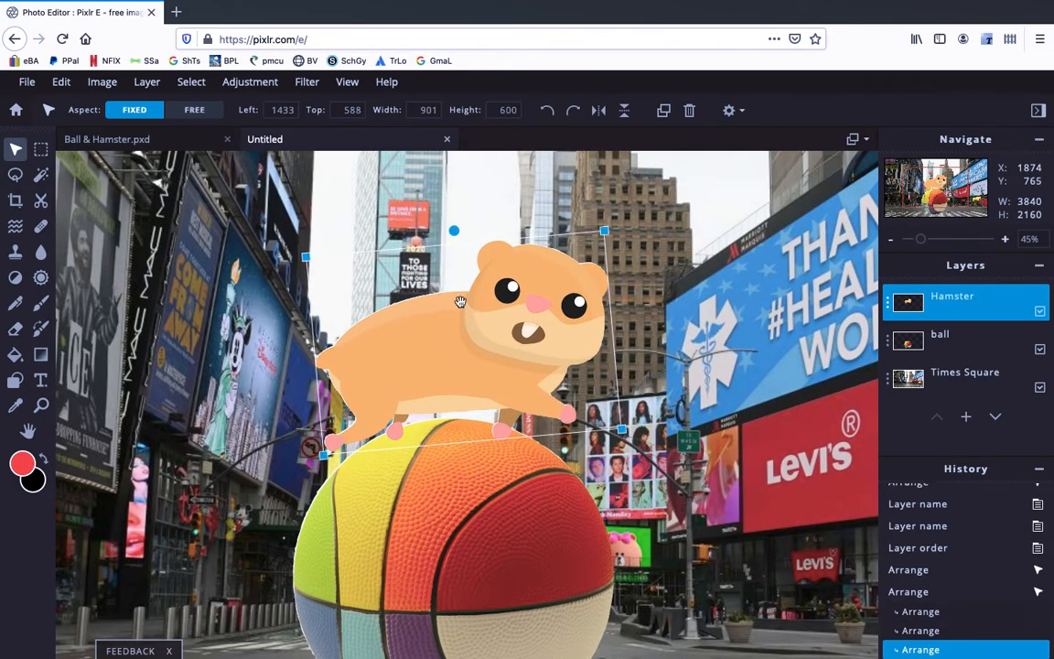
left_click_drag(480, 364, 471, 365)
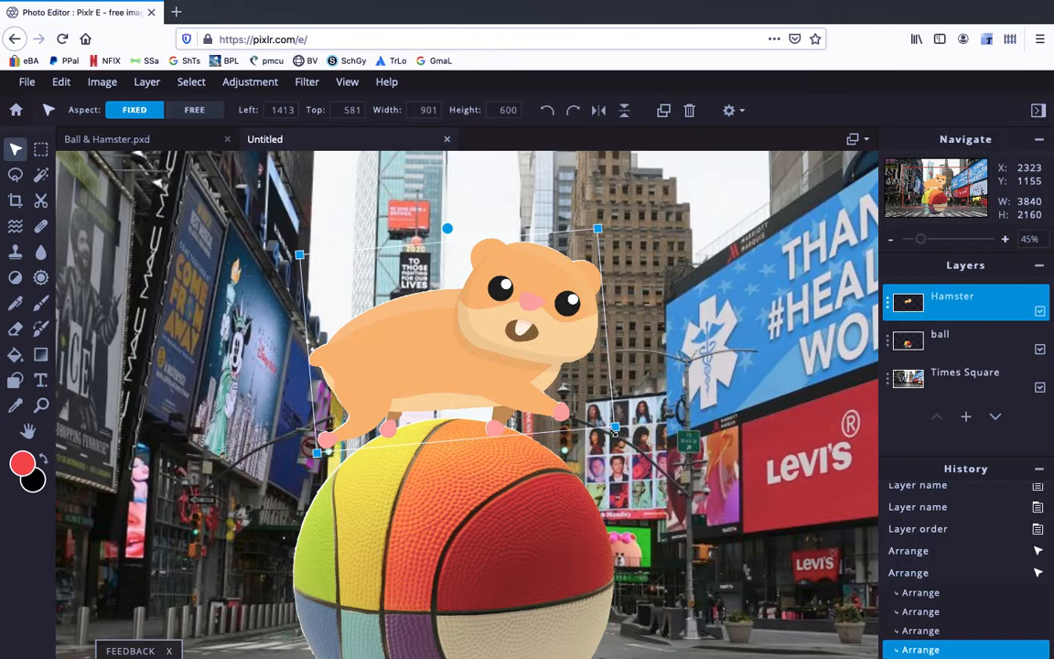
Move the Hamster layer beneath the ball layer so the ball covers the hamster's feet.
scroll(560, 453, "down", 2)
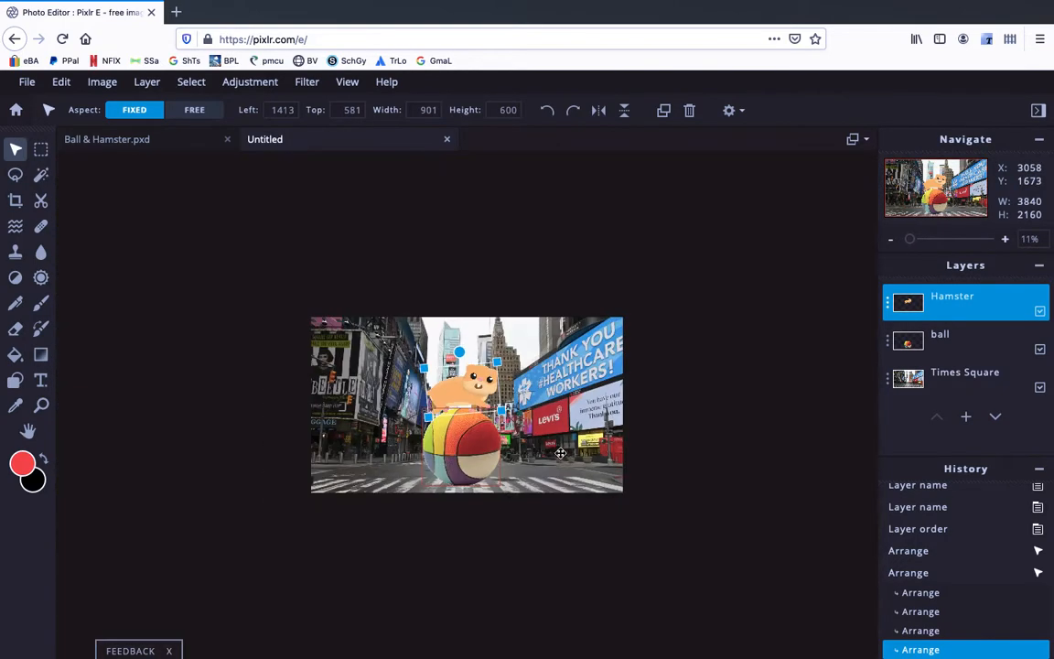
scroll(560, 452, "up", 1)
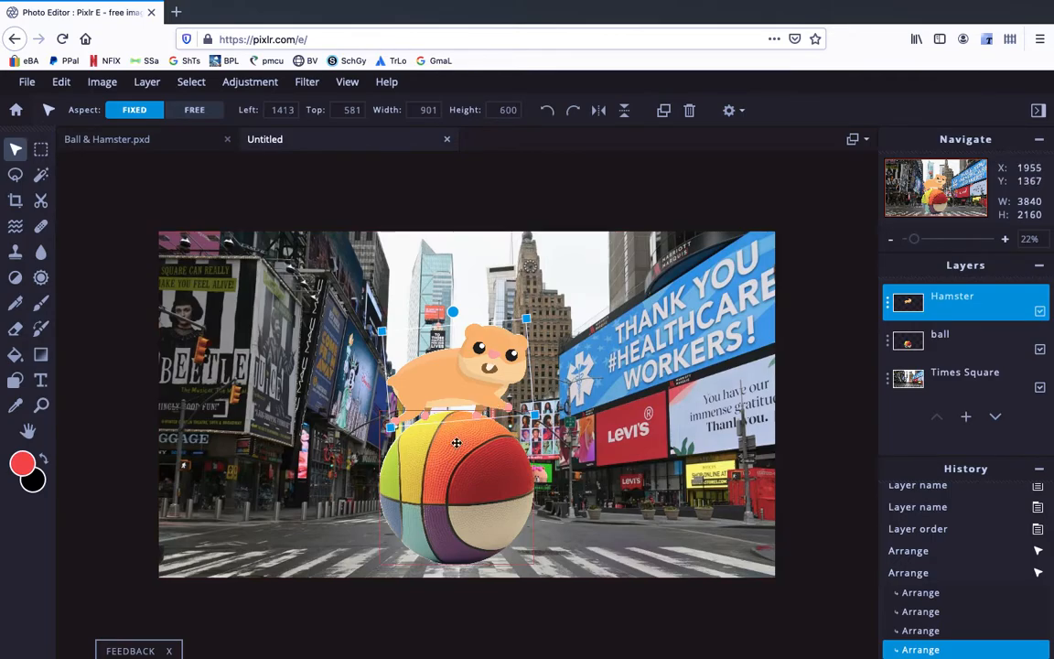
scroll(451, 423, "up", 10)
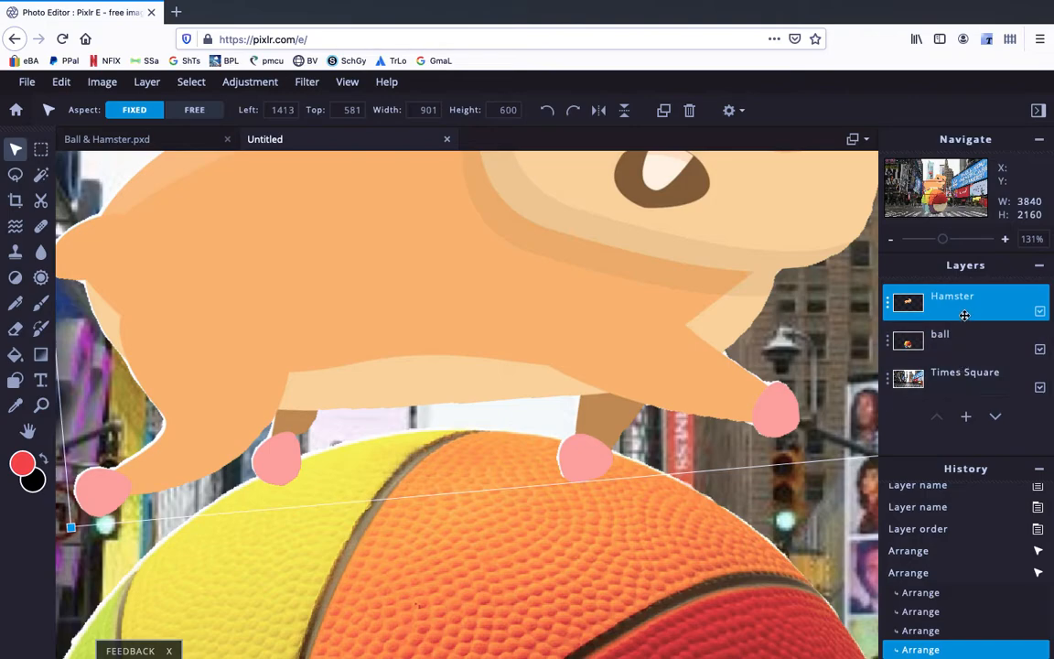
left_click_drag(966, 309, 966, 341)
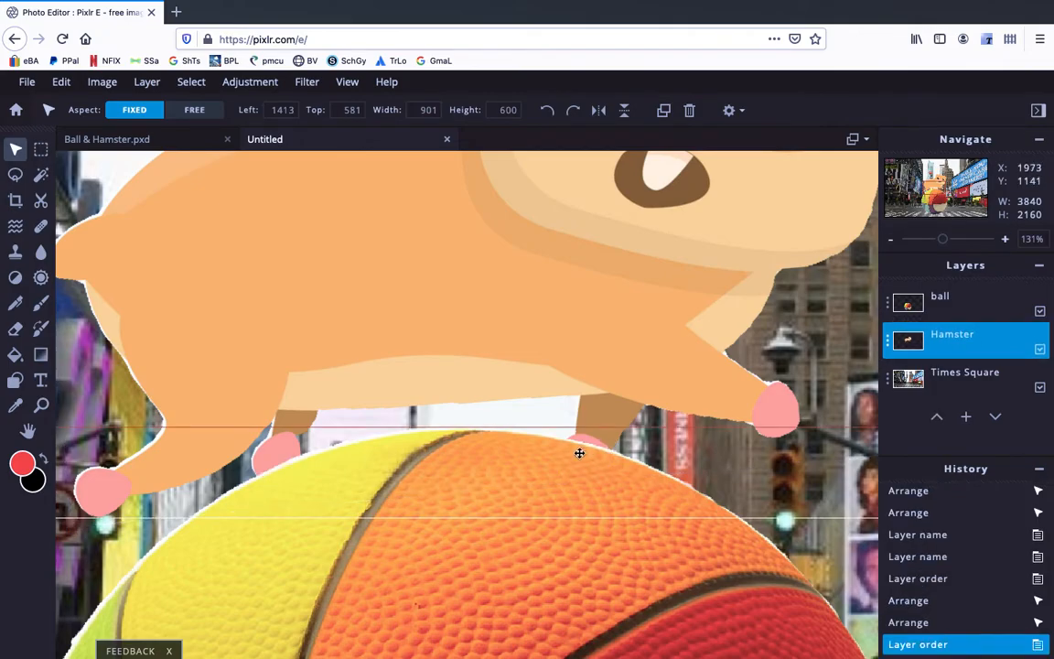
Activate the Marquee selection tool with a rectangular shape for the Hamster layer.
key("ctrl+0")
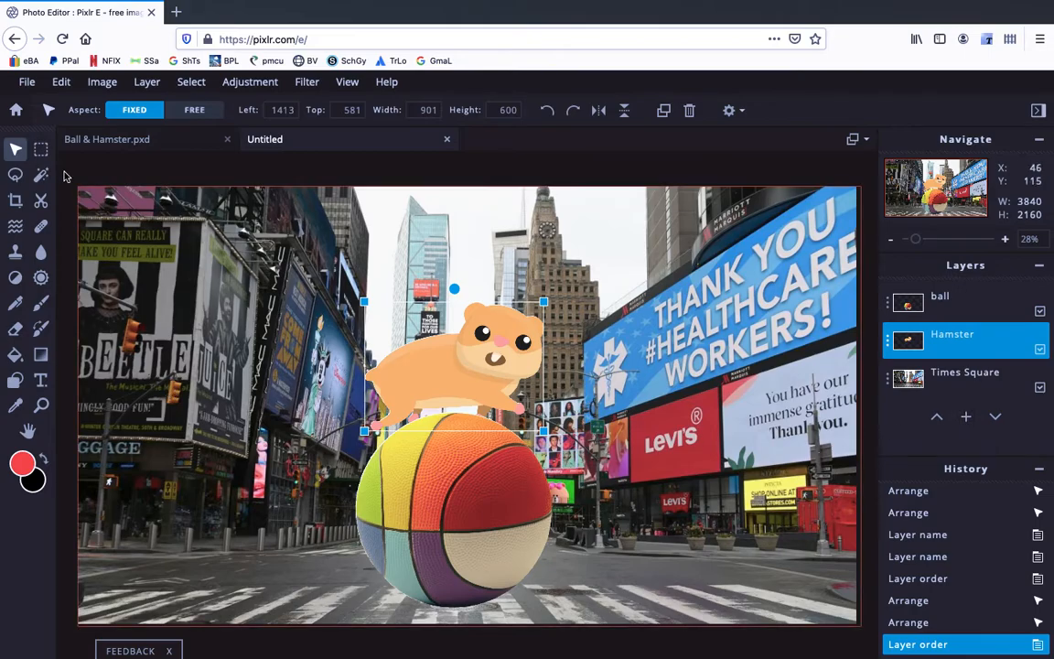
left_click(41, 154)
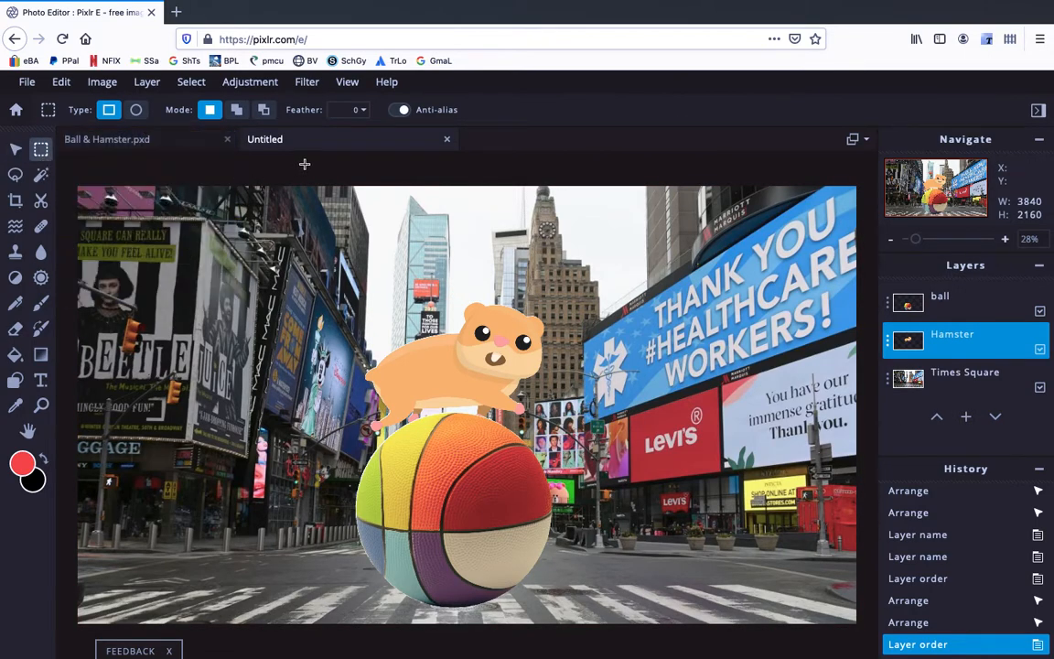